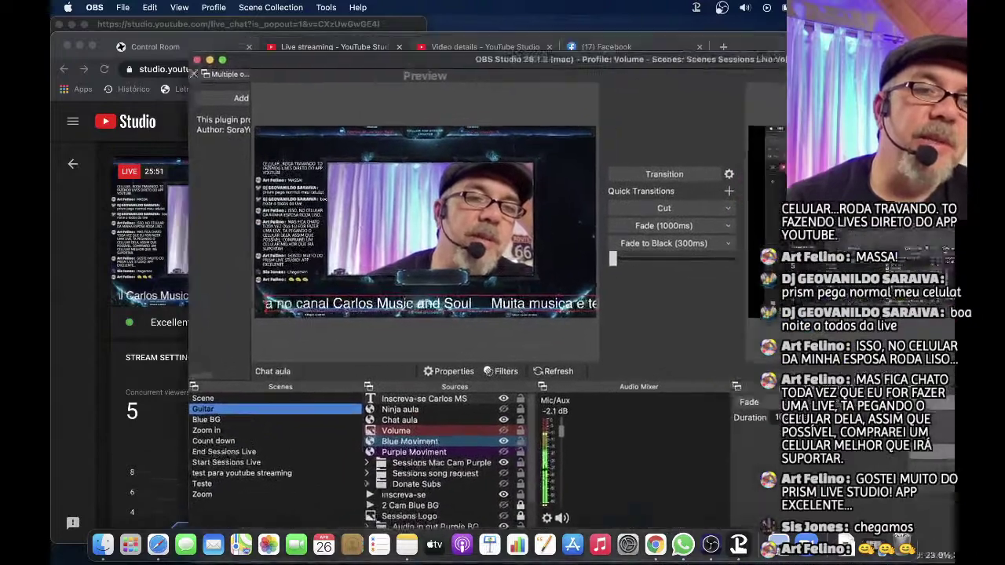
- Check the YouTube live chat pop-out, return to OBS Studio and move its window up to the screen's upper edge
{"action": "left_click", "coordinate": [372, 34]}
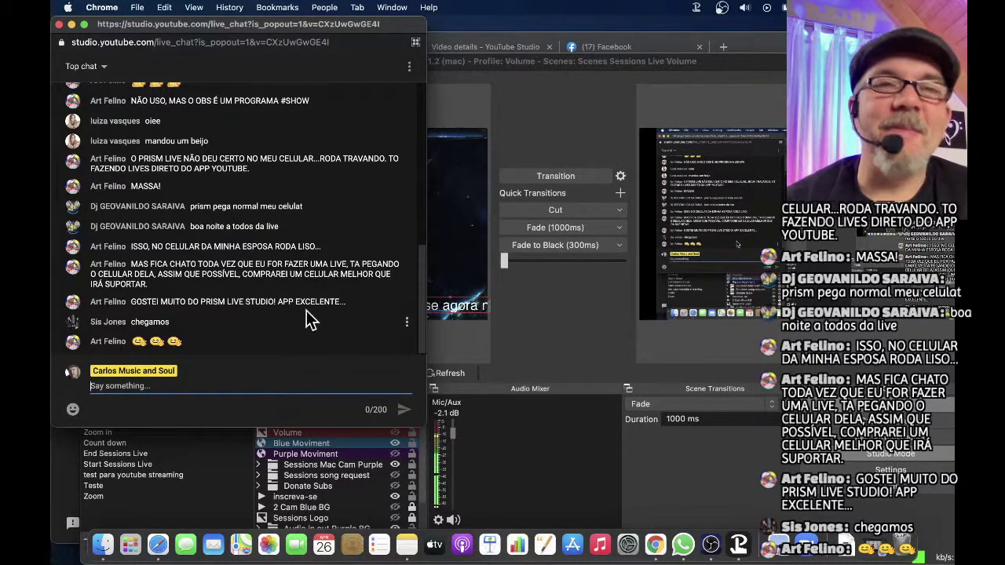
{"action": "left_click", "coordinate": [744, 62]}
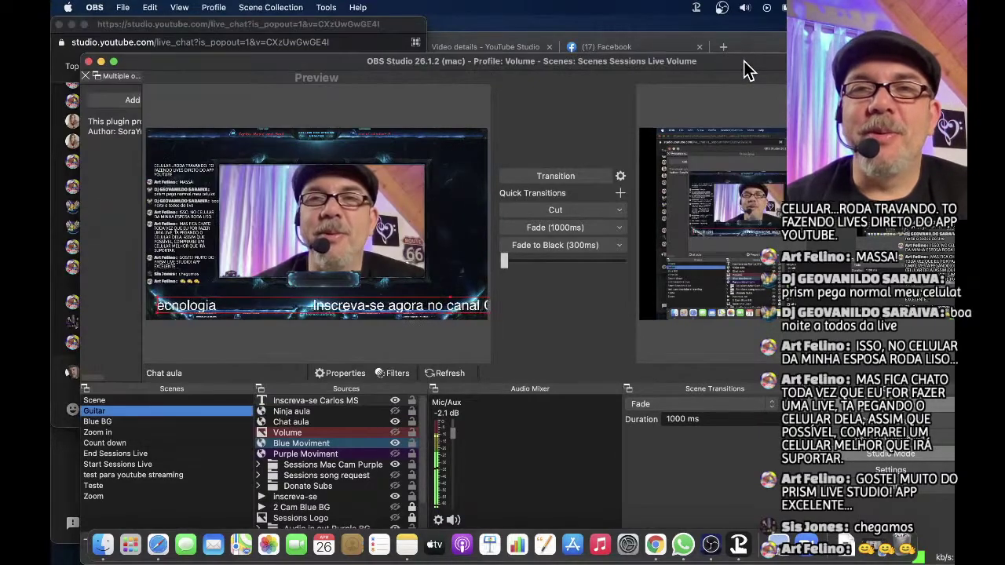
{"action": "left_click_drag", "start_coordinate": [750, 66], "coordinate": [730, 22]}
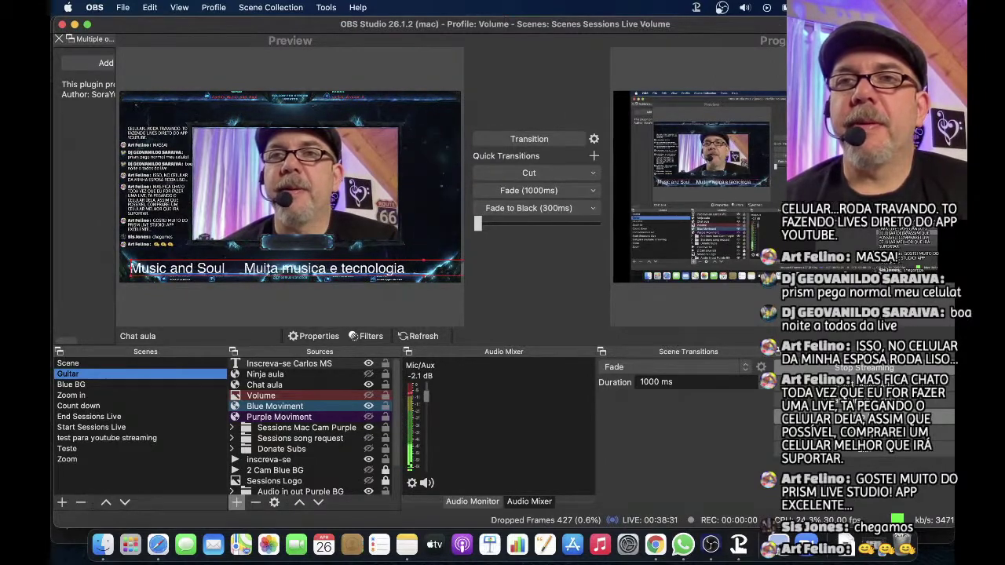
- Launch PointerPro and turn on its pointer highlighting
{"action": "key", "text": "super+space"}
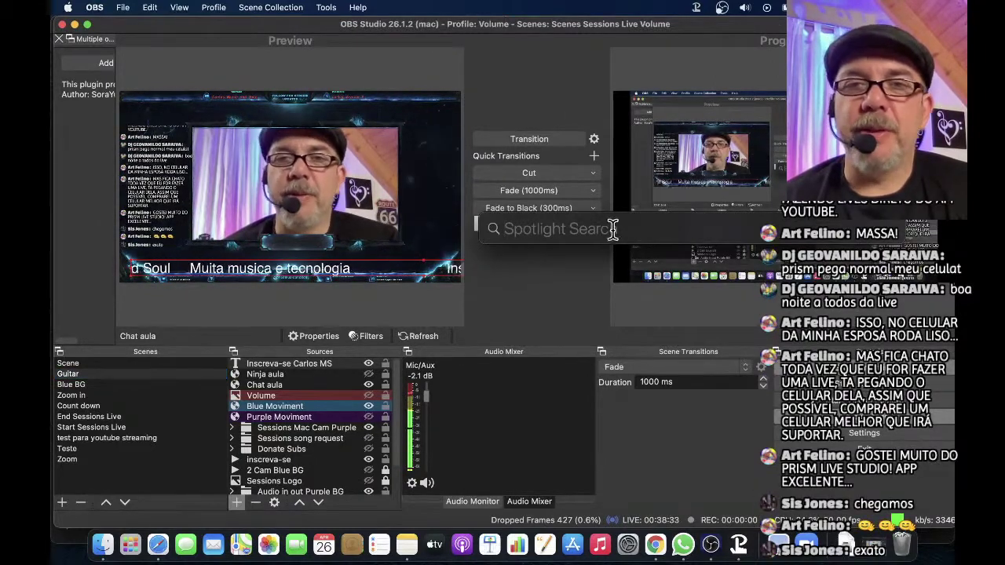
{"action": "type", "text": "poi"}
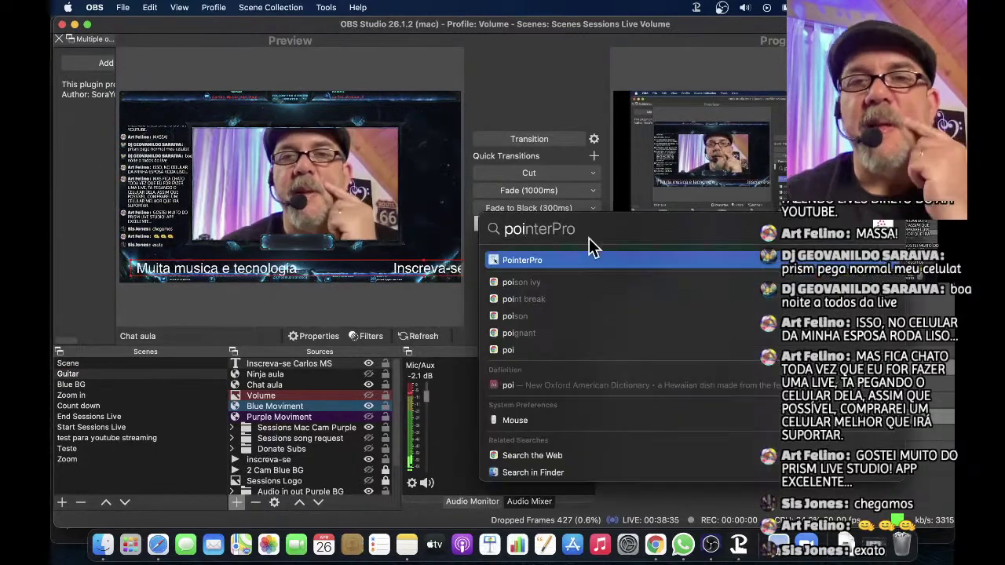
{"action": "key", "text": "Escape"}
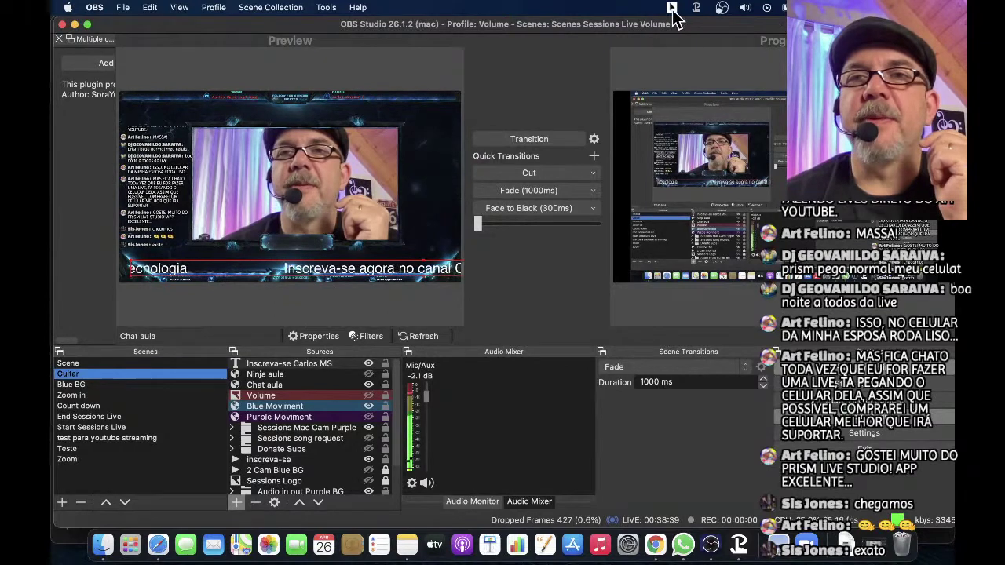
{"action": "left_click", "coordinate": [671, 7]}
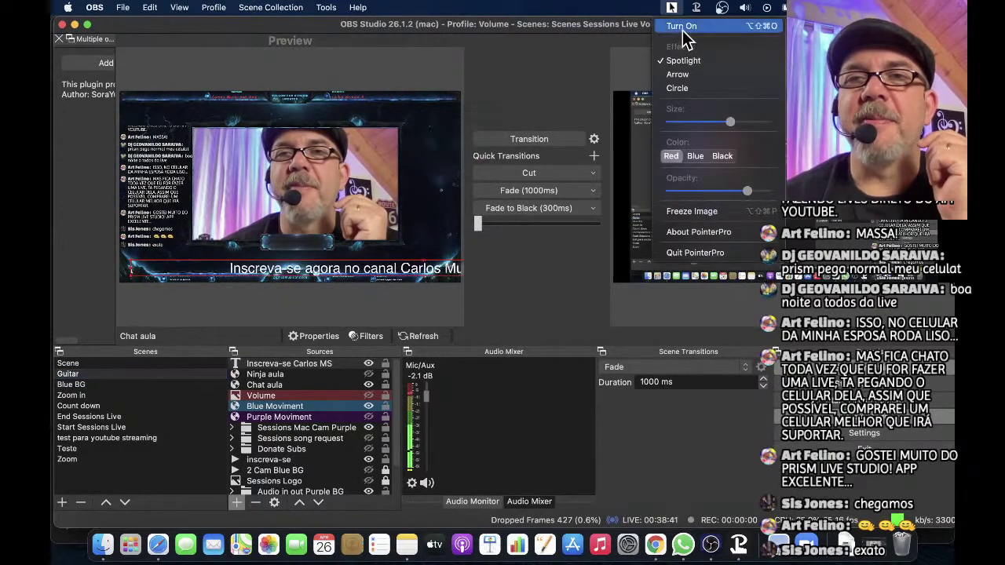
{"action": "left_click", "coordinate": [681, 27]}
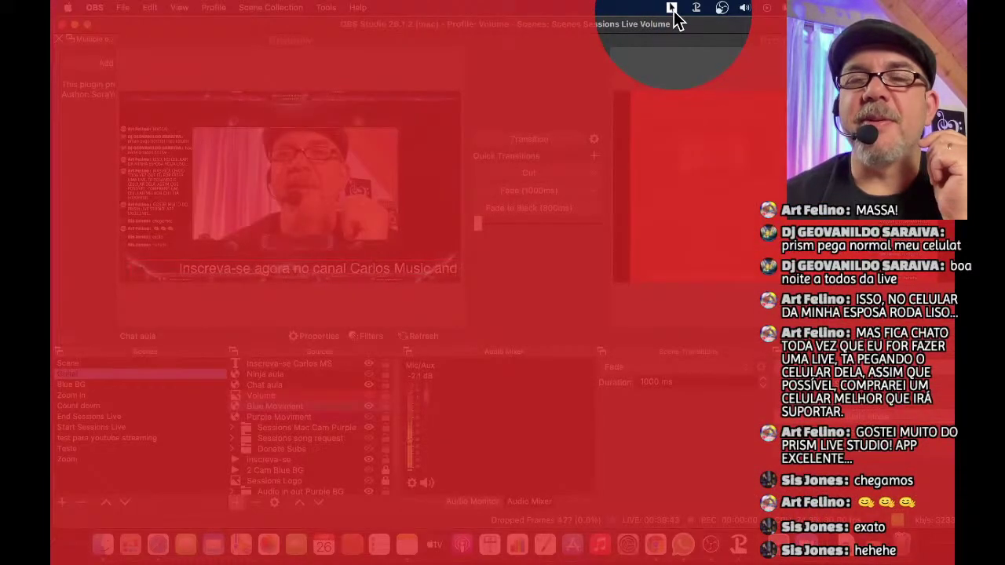
- Change the pointer highlight effect to Circle, reduce it to the smallest size and raise its opacity
{"action": "left_click", "coordinate": [673, 9]}
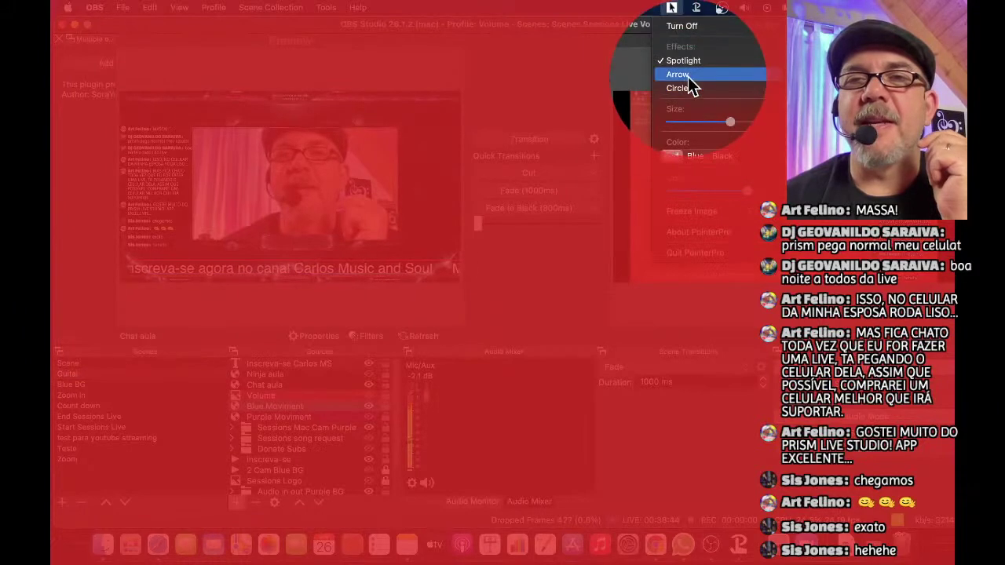
{"action": "left_click", "coordinate": [687, 89]}
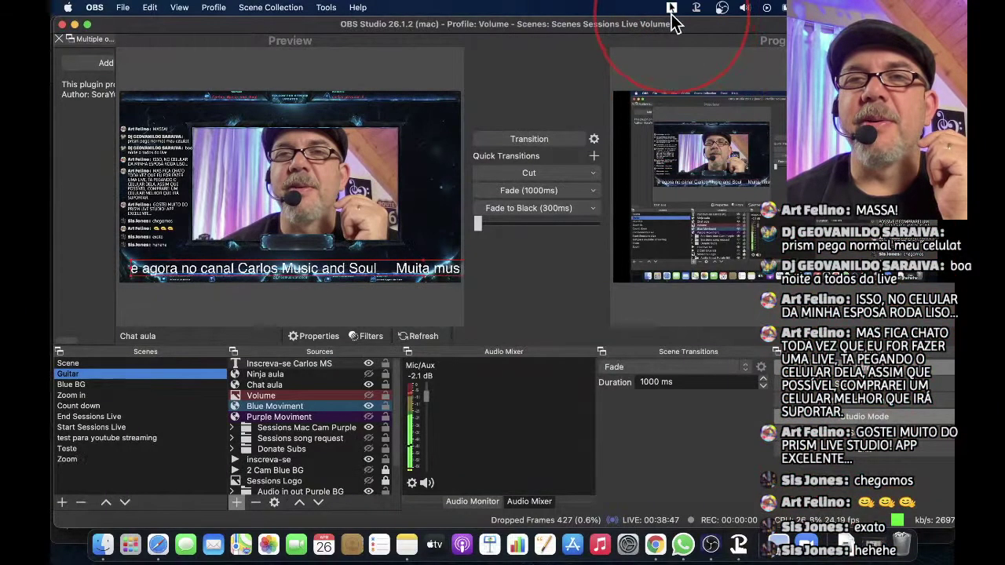
{"action": "left_click", "coordinate": [672, 10]}
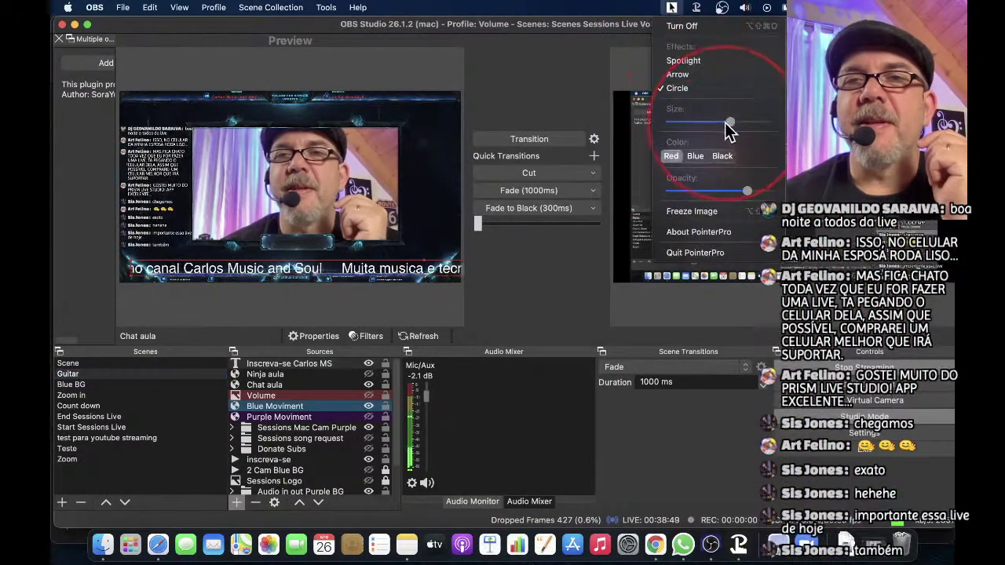
{"action": "left_click_drag", "start_coordinate": [728, 132], "coordinate": [668, 133]}
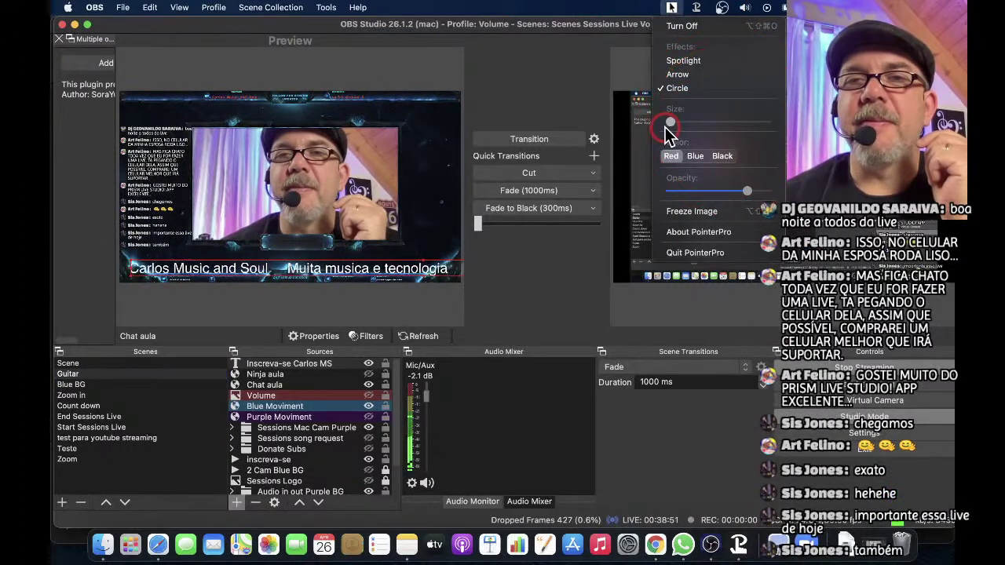
{"action": "left_click_drag", "start_coordinate": [747, 190], "coordinate": [764, 191]}
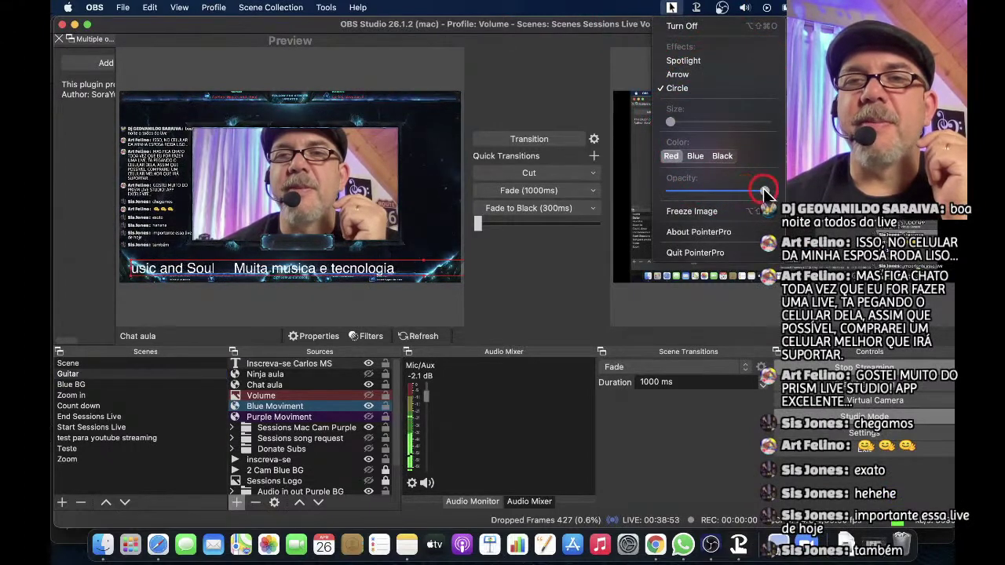
{"action": "left_click", "coordinate": [246, 219]}
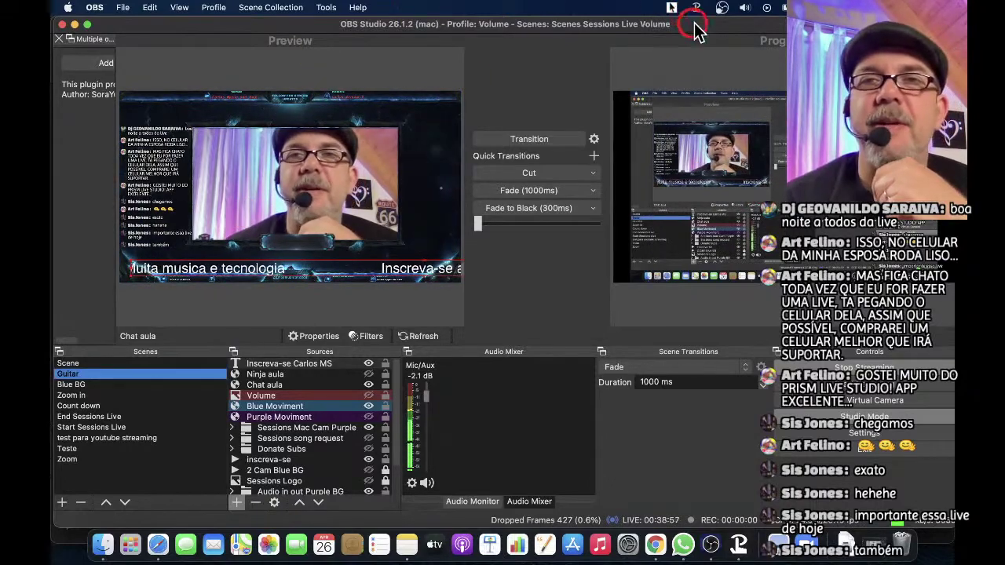
- Move the OBS window aside to read the YouTube live chat, and return the window to its place
{"action": "left_click_drag", "start_coordinate": [697, 30], "coordinate": [791, 53]}
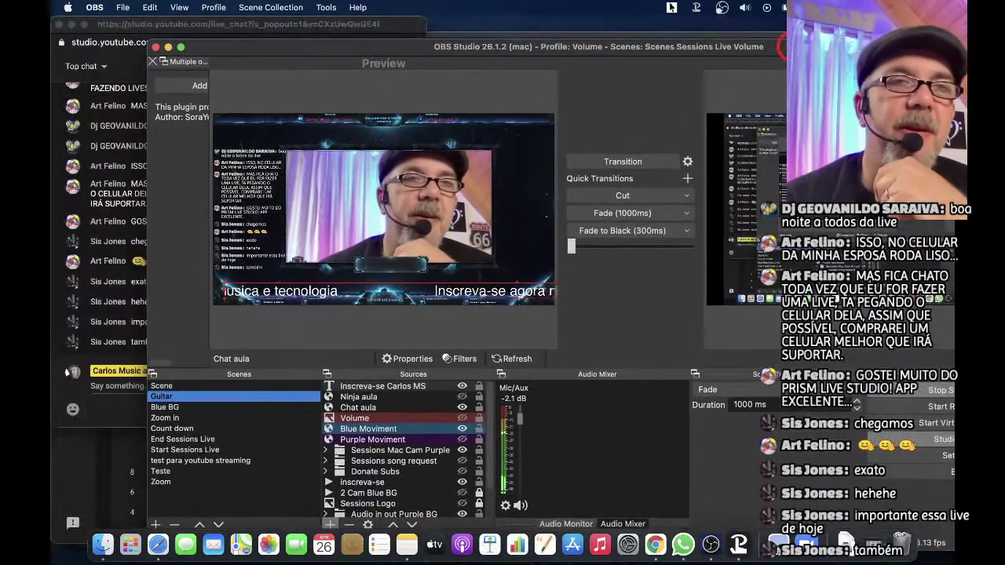
{"action": "left_click", "coordinate": [135, 23]}
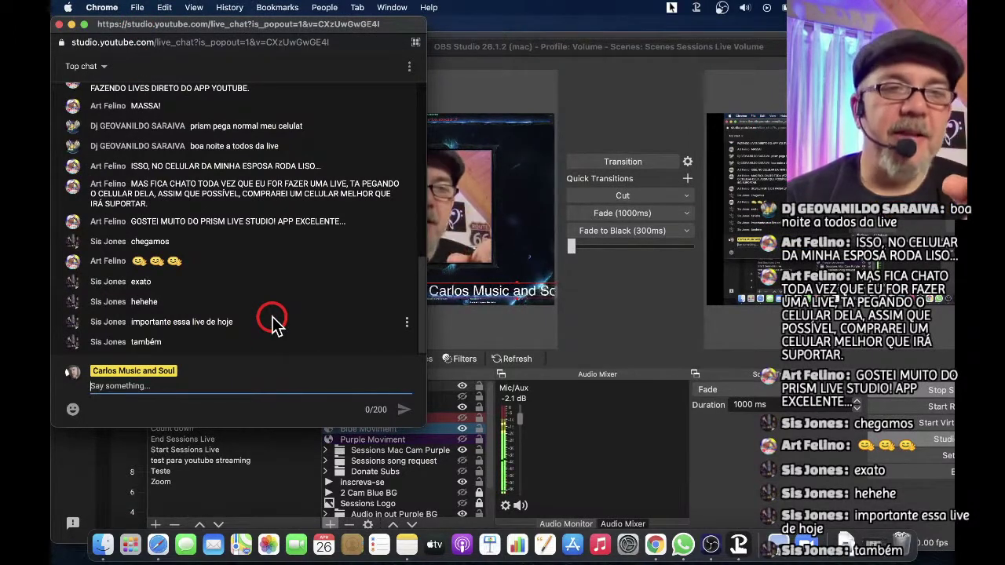
{"action": "left_click", "coordinate": [772, 50]}
{"action": "double_click", "coordinate": [772, 50]}
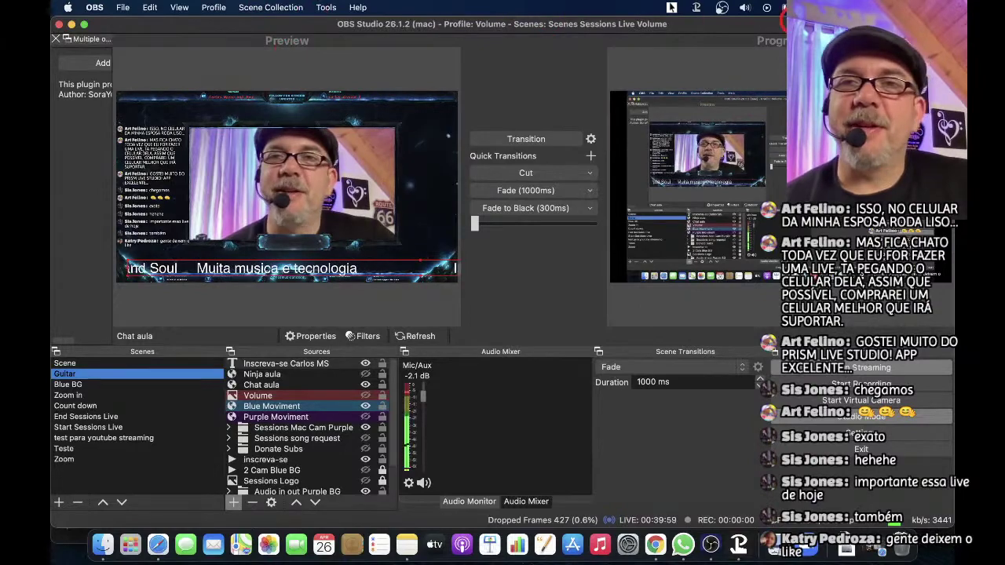
{"action": "left_click_drag", "start_coordinate": [733, 29], "coordinate": [929, 66]}
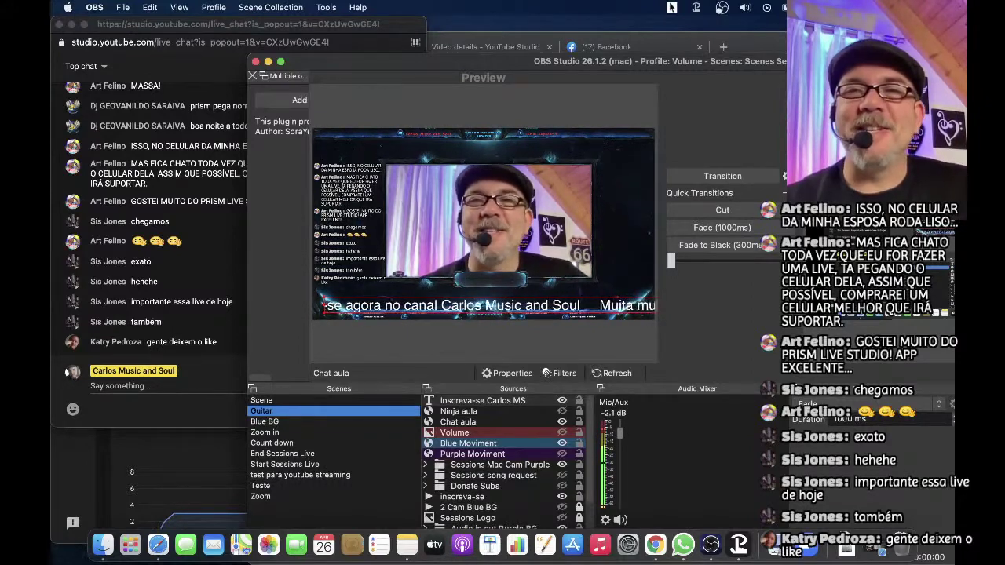
{"action": "left_click_drag", "start_coordinate": [891, 61], "coordinate": [692, 6]}
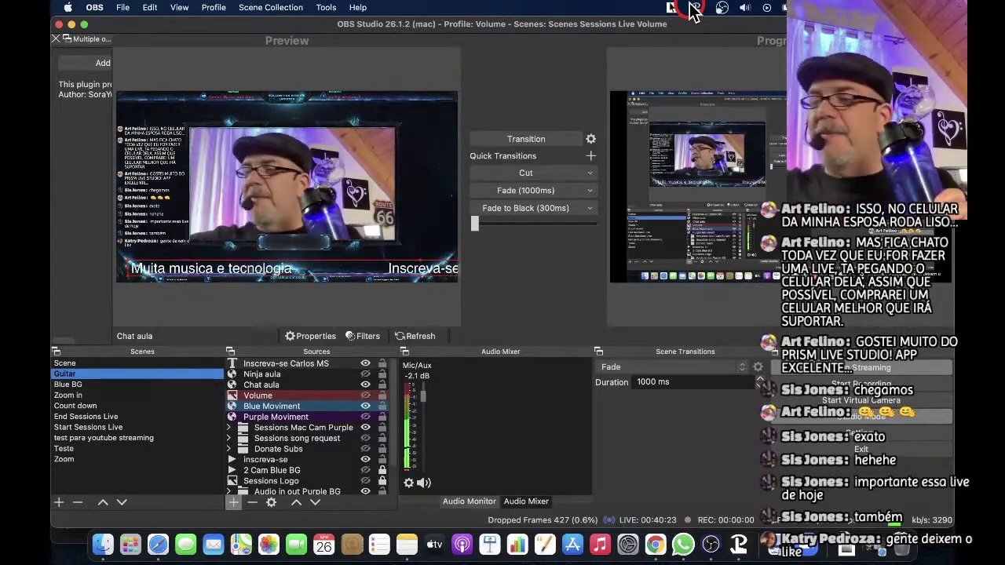
- Review the management options and existing entries for OBS profiles and scene collections
{"action": "left_click", "coordinate": [214, 7]}
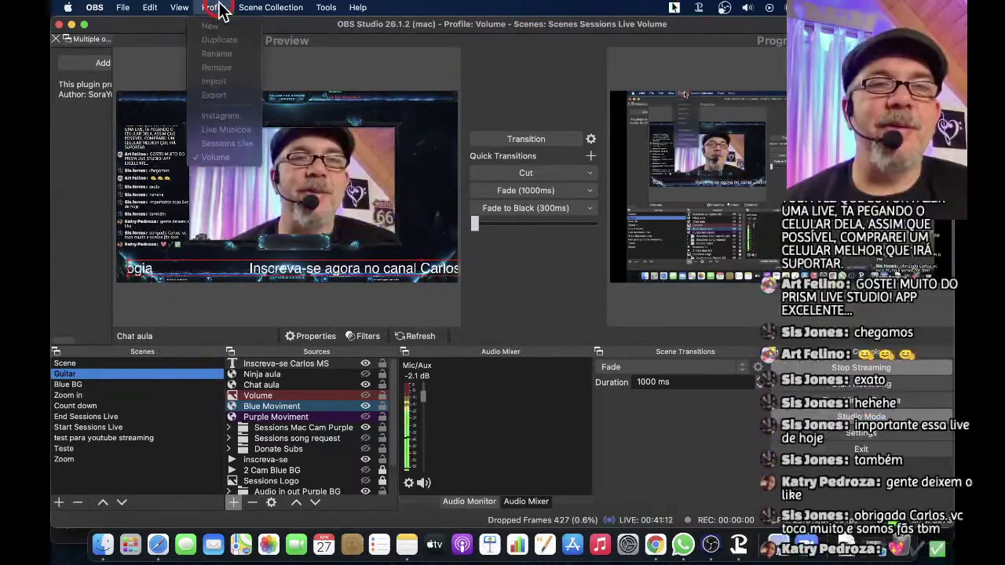
{"action": "left_click_drag", "start_coordinate": [214, 7], "coordinate": [452, 46]}
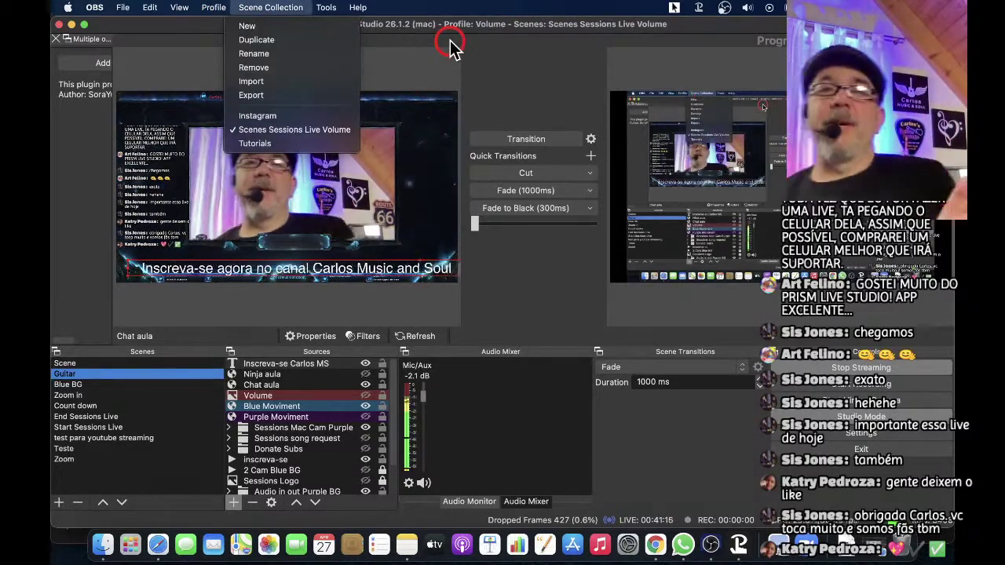
{"action": "left_click", "coordinate": [215, 8]}
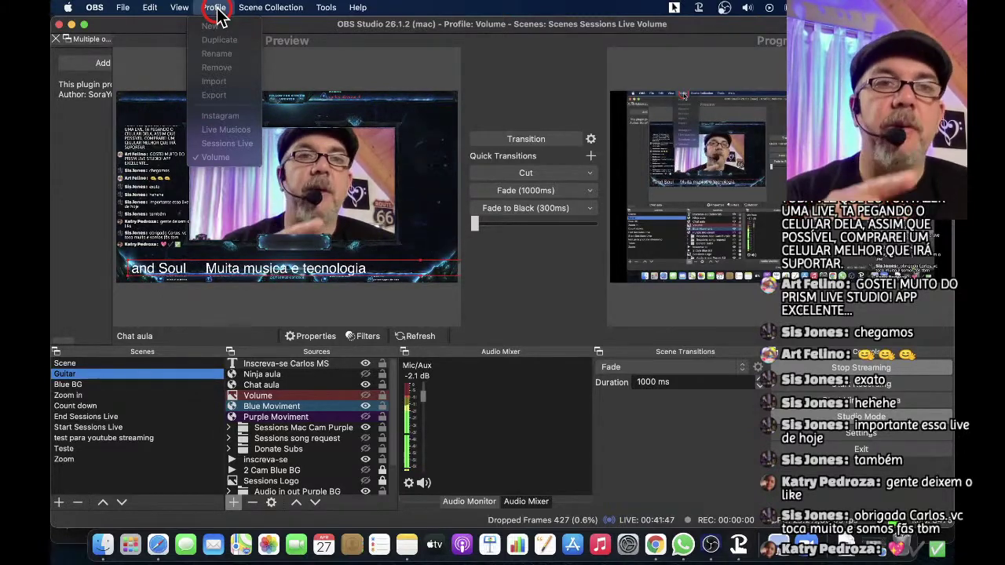
{"action": "mouse_move", "coordinate": [259, 9]}
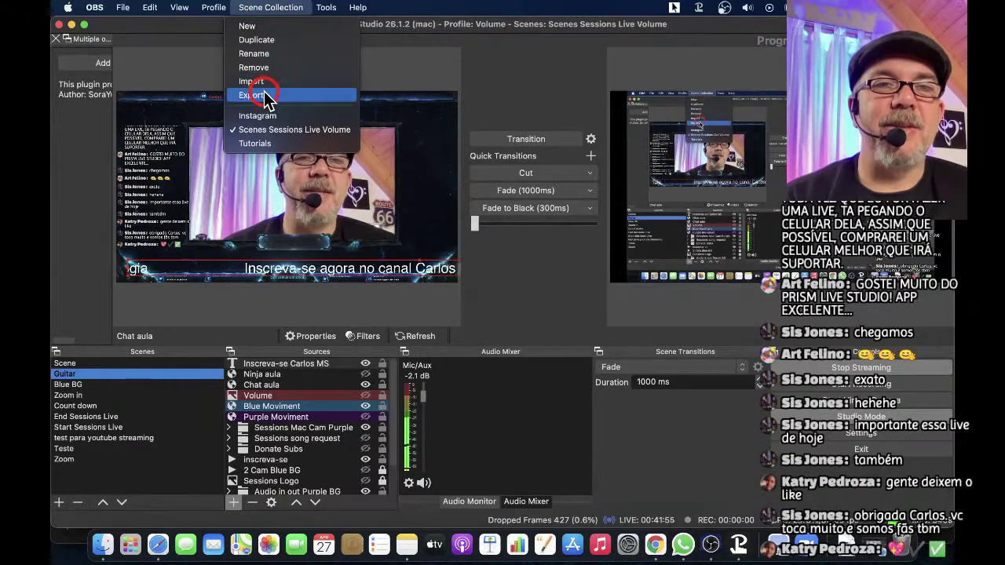
{"action": "mouse_move", "coordinate": [214, 11]}
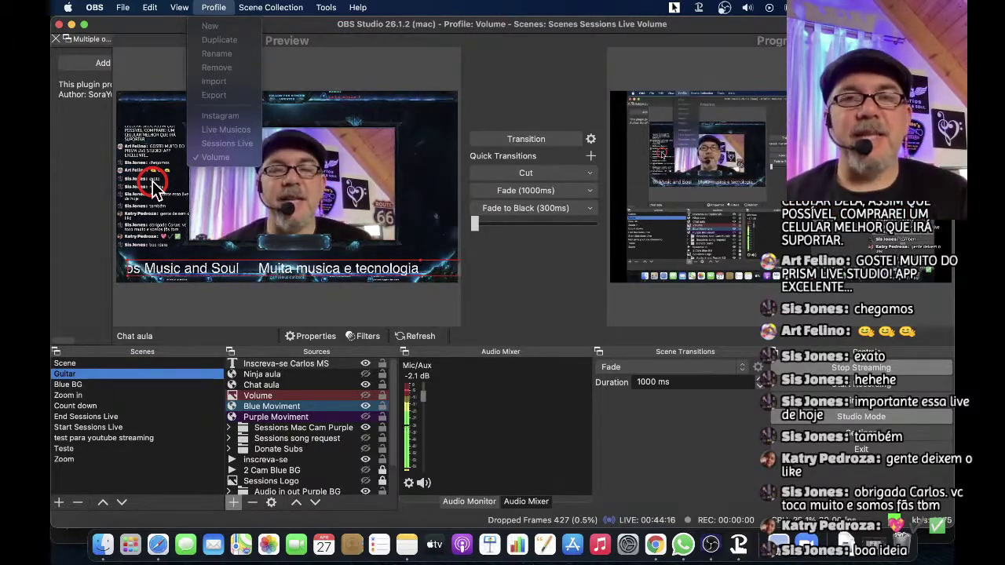
- Open the export of the current scene collection, view the available destination folders, and cancel without saving
{"action": "mouse_move", "coordinate": [267, 8]}
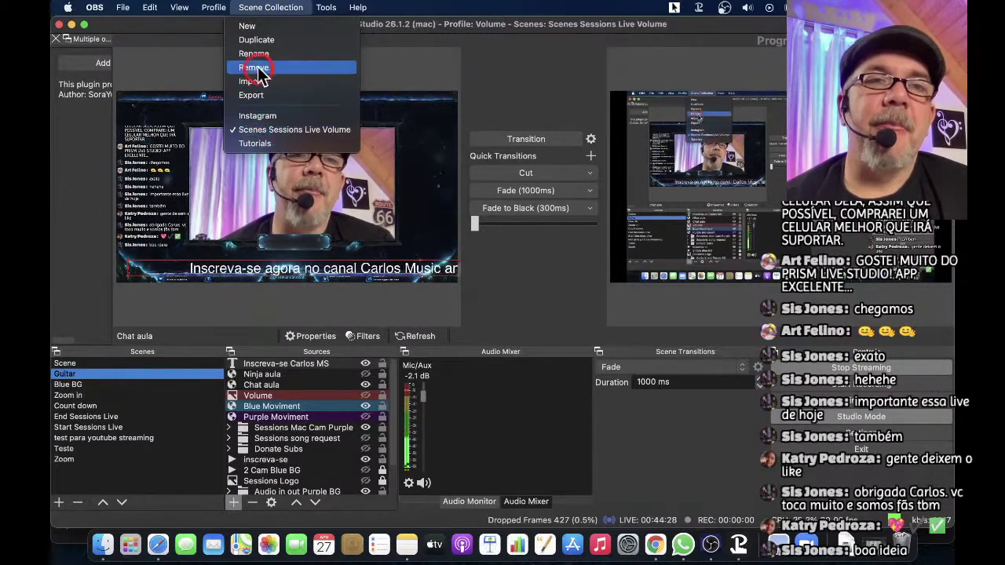
{"action": "left_click", "coordinate": [253, 95]}
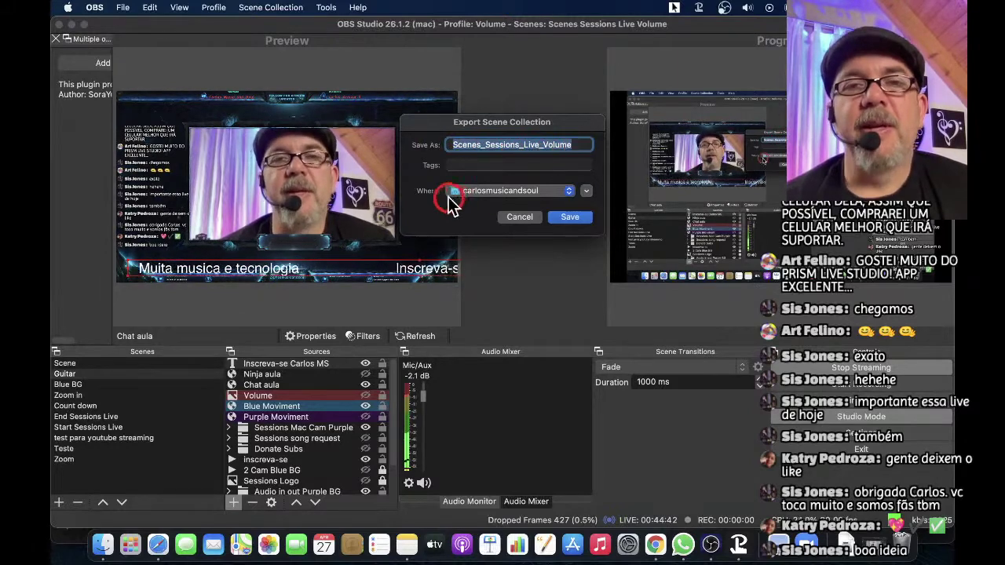
{"action": "left_click", "coordinate": [570, 192]}
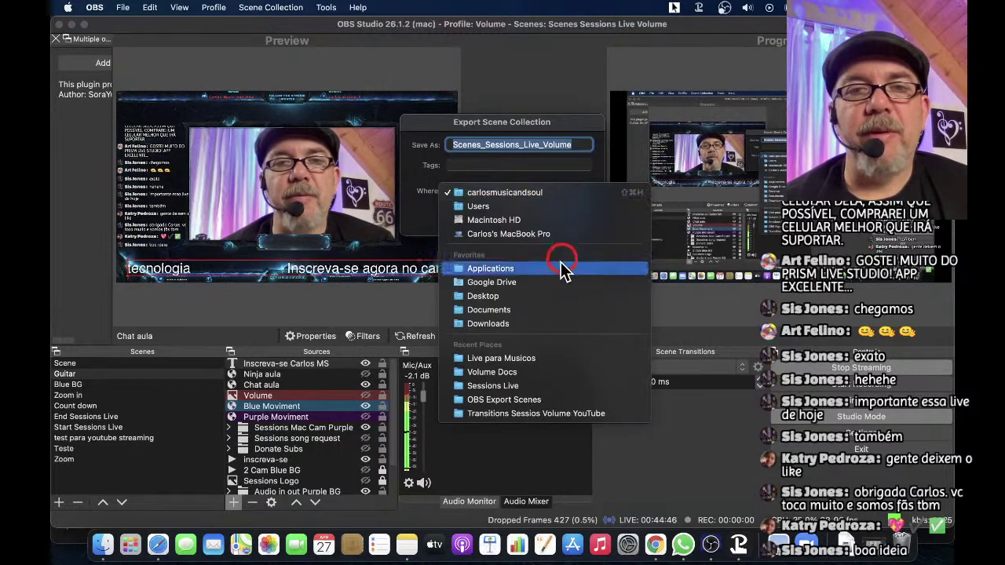
{"action": "left_click", "coordinate": [545, 193]}
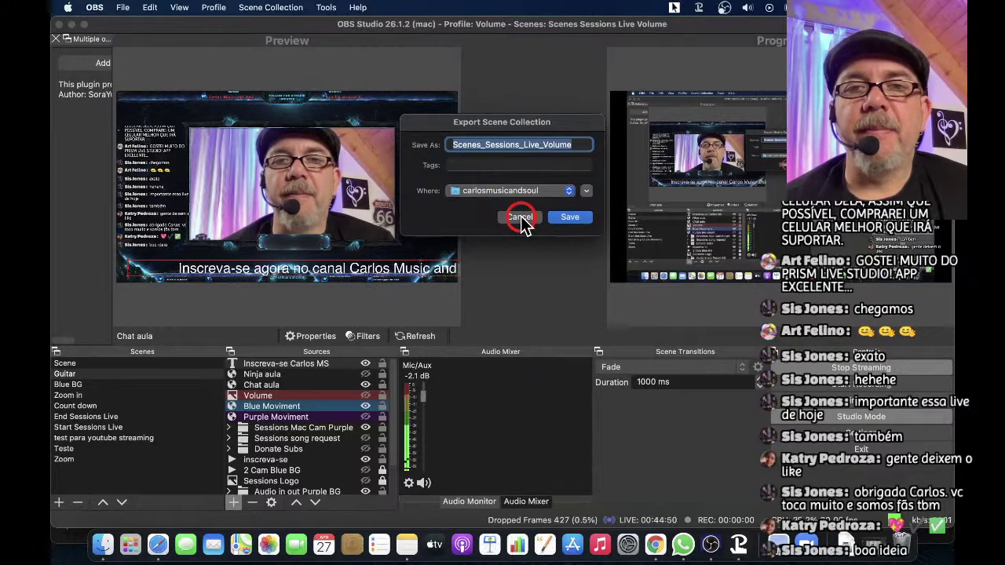
{"action": "left_click", "coordinate": [521, 218]}
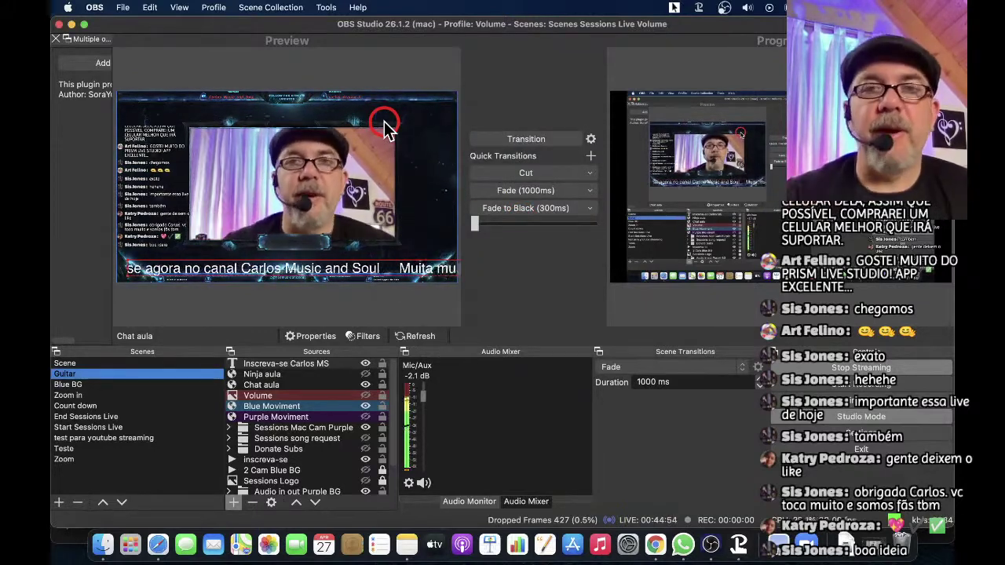
- View the Scene Collection Importer and close it without importing anything
{"action": "left_click", "coordinate": [267, 8]}
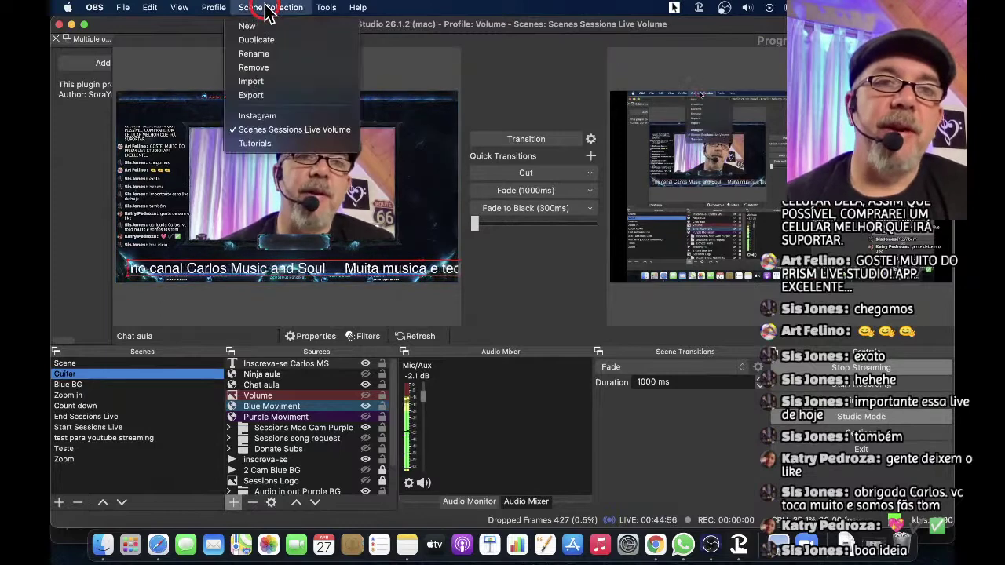
{"action": "left_click", "coordinate": [263, 84]}
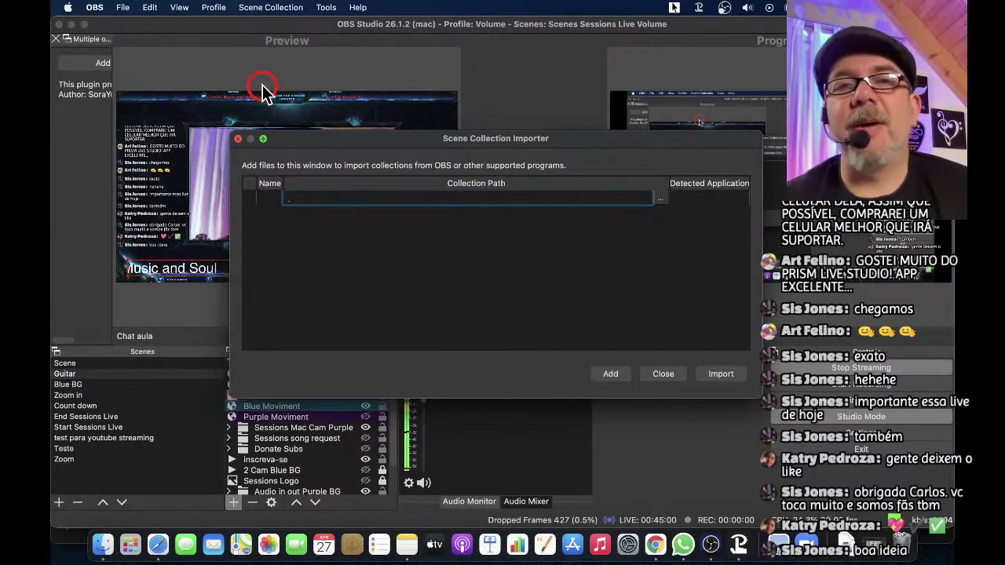
{"action": "left_click", "coordinate": [238, 140]}
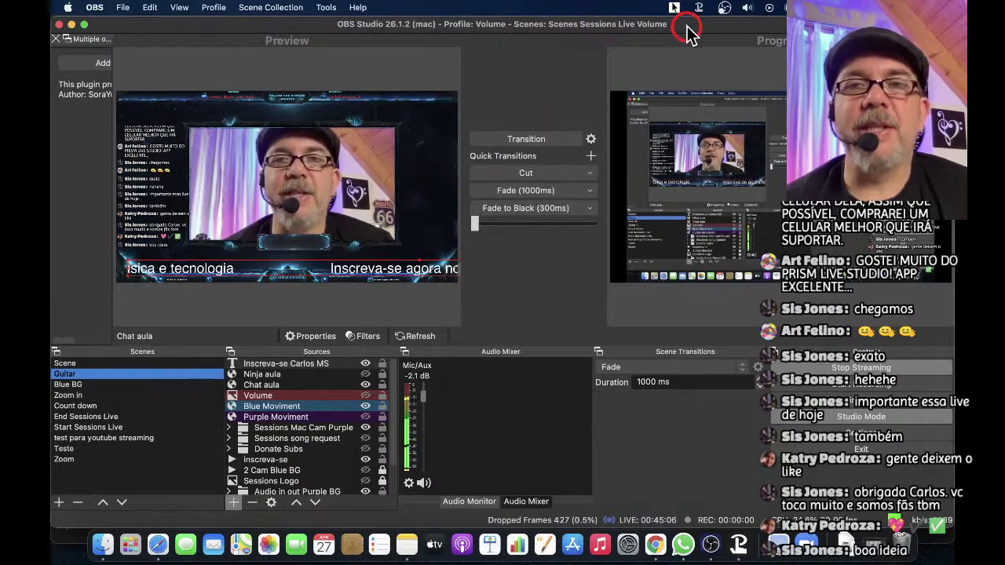
- Transition the previewed Guitar scene to the live program output
{"action": "left_click", "coordinate": [582, 215]}
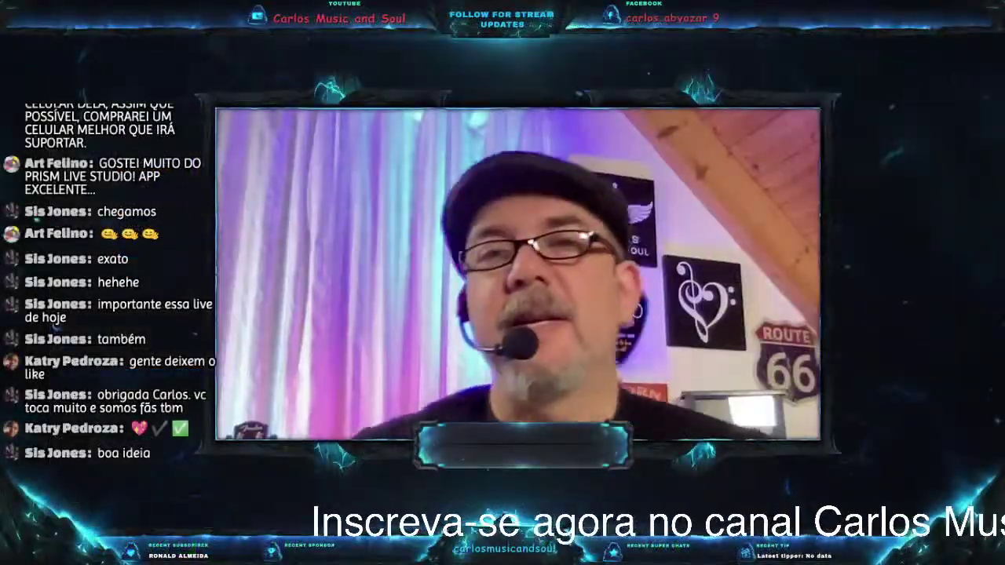